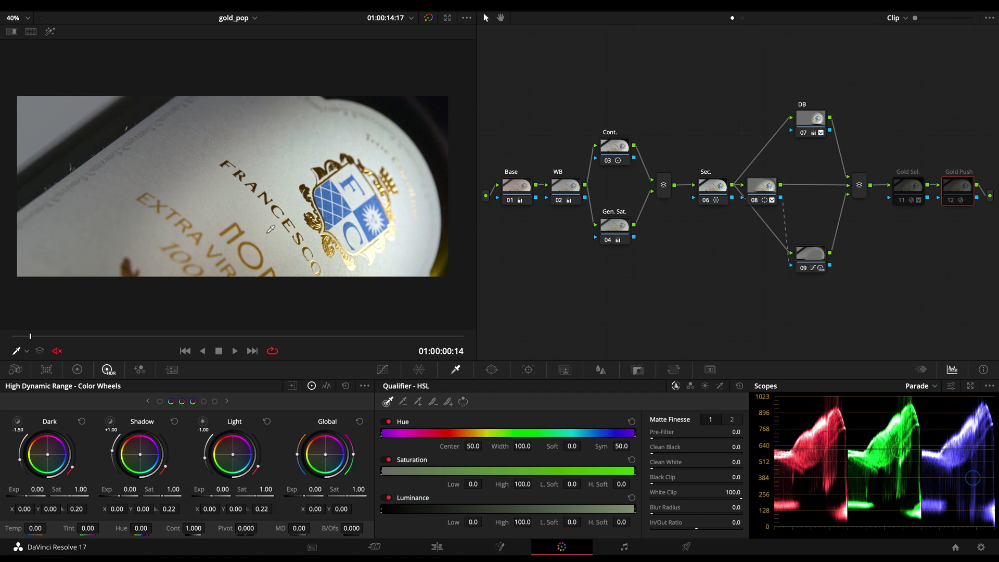
- Nudge the playhead a few frames, then box-select and deselect the earlier grading nodes
click(33, 337)
mouse_move(33, 337)
mouse_down()
mouse_move(45, 336)
mouse_move(35, 338)
mouse_up()
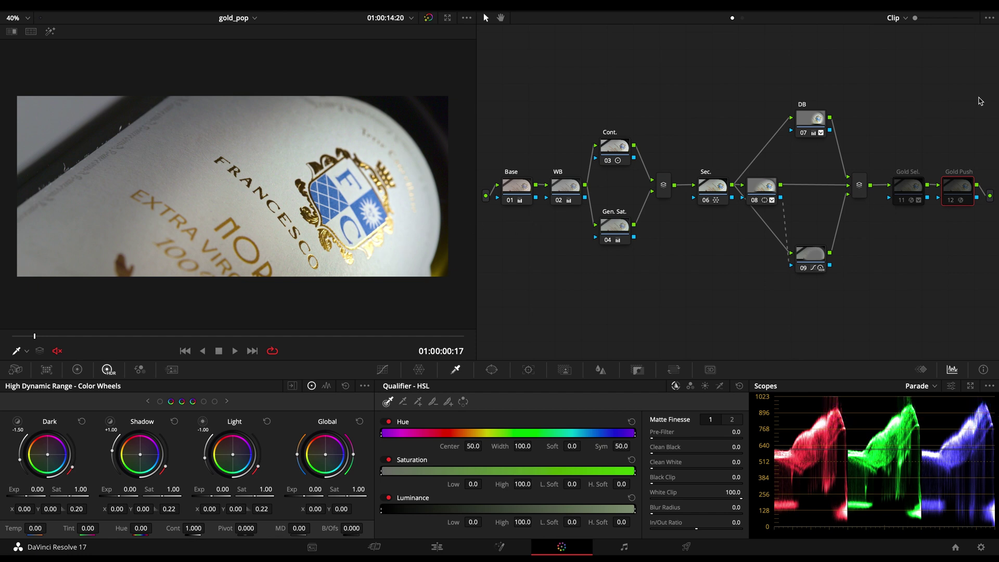
drag(983, 83, 510, 321)
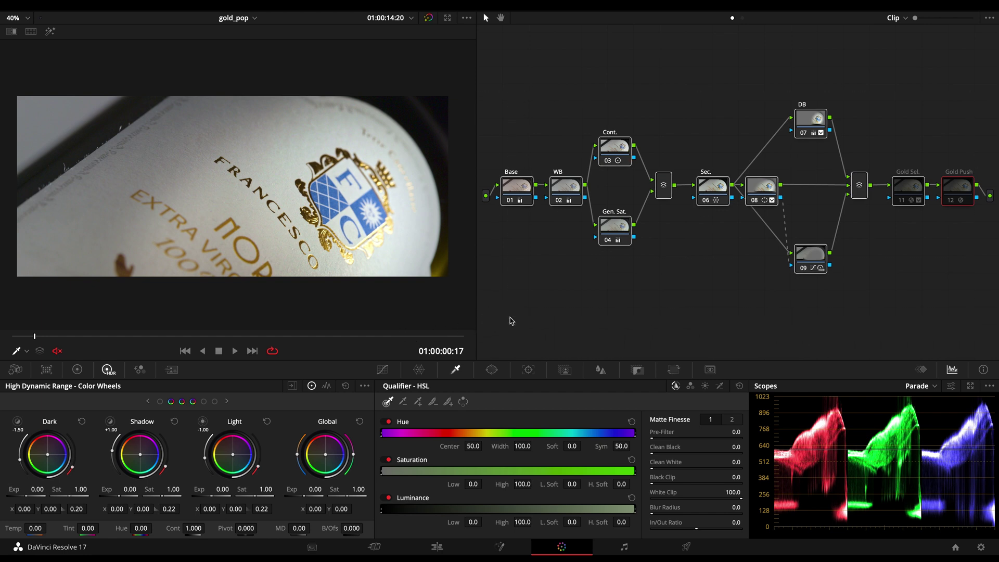
click(509, 321)
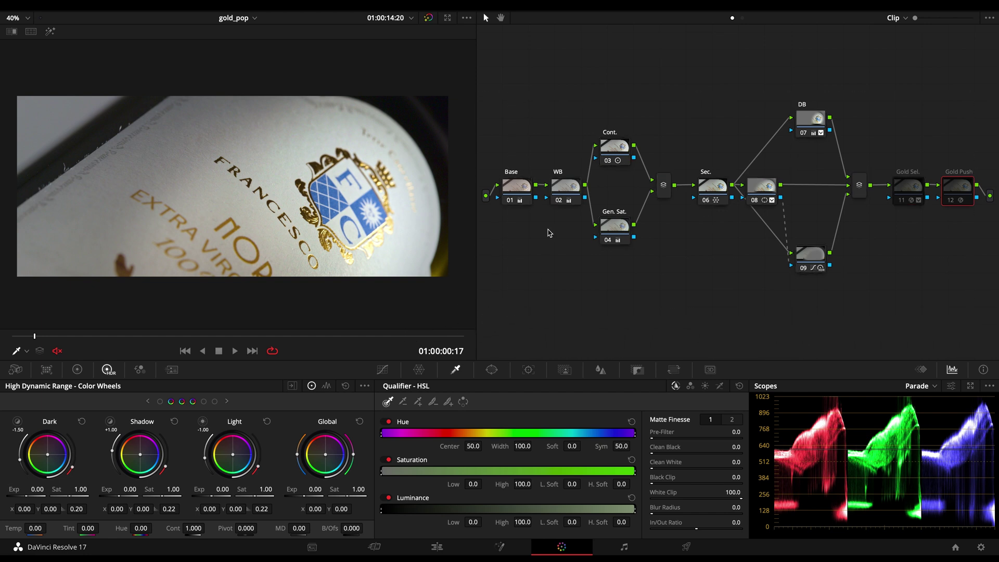
- Bypass and restore the Base and WB nodes to compare their effect
click(522, 190)
click(573, 184)
key(ctrl+d)
key(ctrl+d)
click(511, 186)
key(ctrl+d)
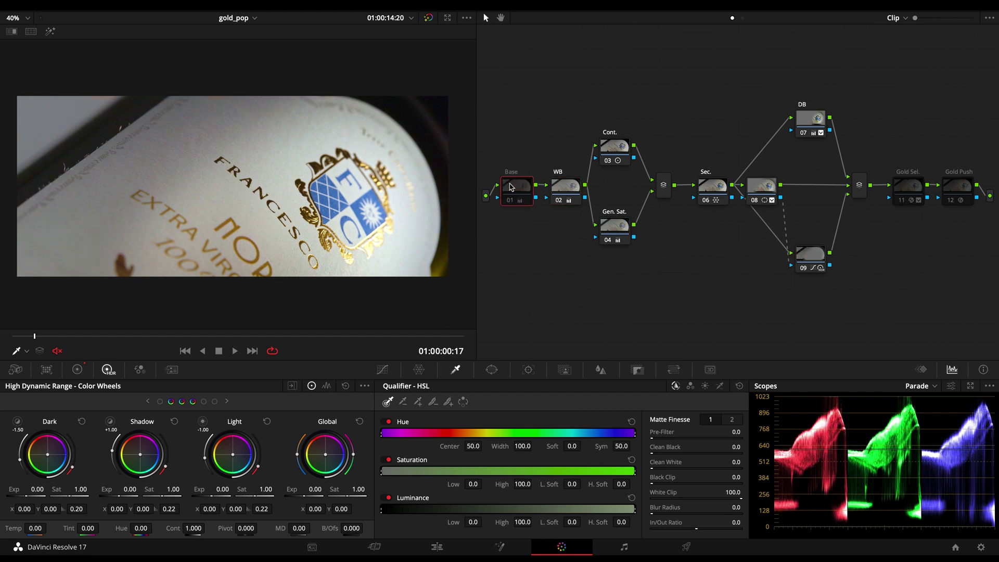
key(ctrl+d)
- Bypass and restore the Cont., Gen. Sat. and Sec. nodes to compare them
click(628, 149)
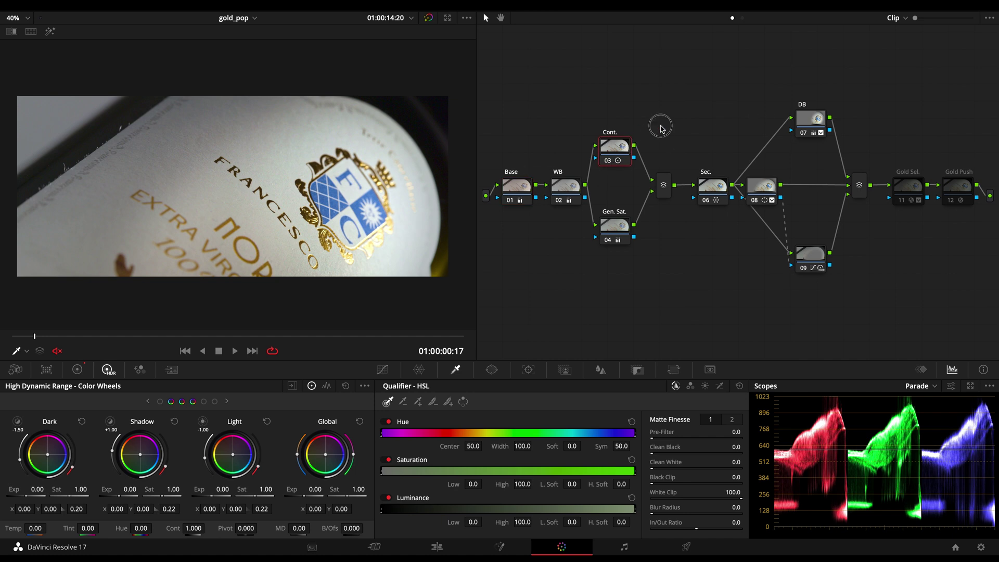
drag(660, 127, 624, 251)
key(ctrl+d)
key(ctrl+d)
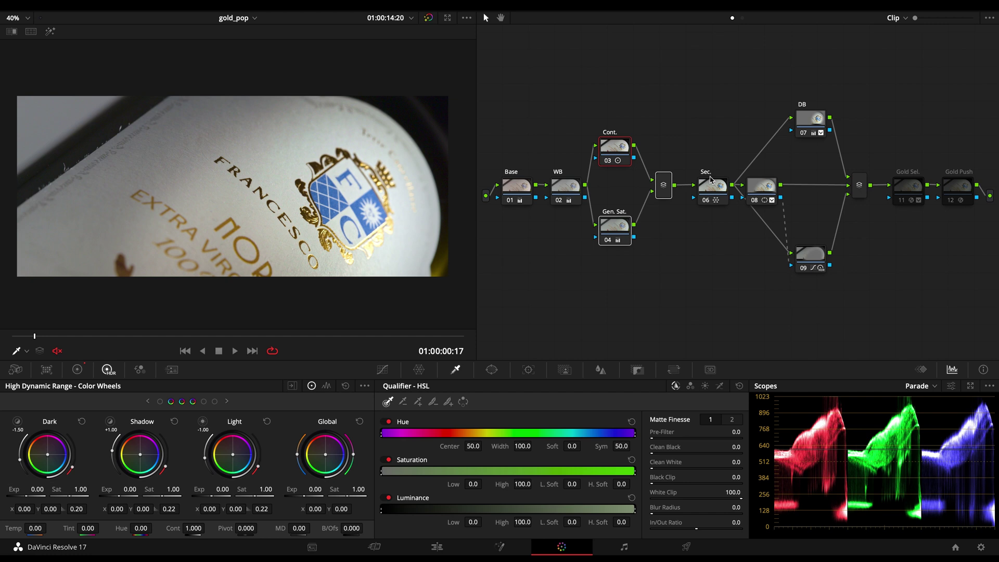
click(711, 182)
key(ctrl+d)
key(ctrl+d)
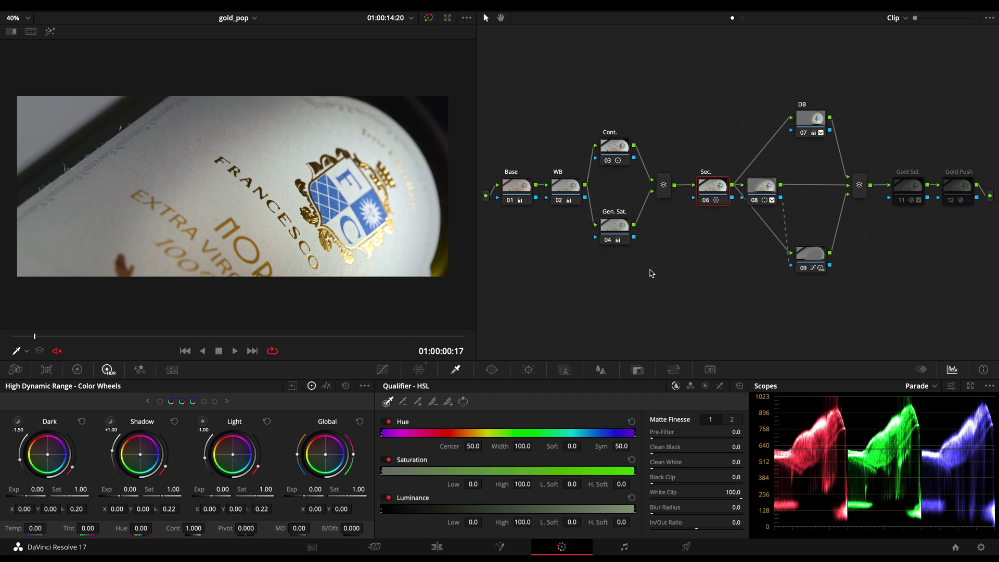
- Inspect node 08's wheel values, select nodes 07 and 09, and move to a later frame
click(757, 189)
drag(835, 95, 755, 302)
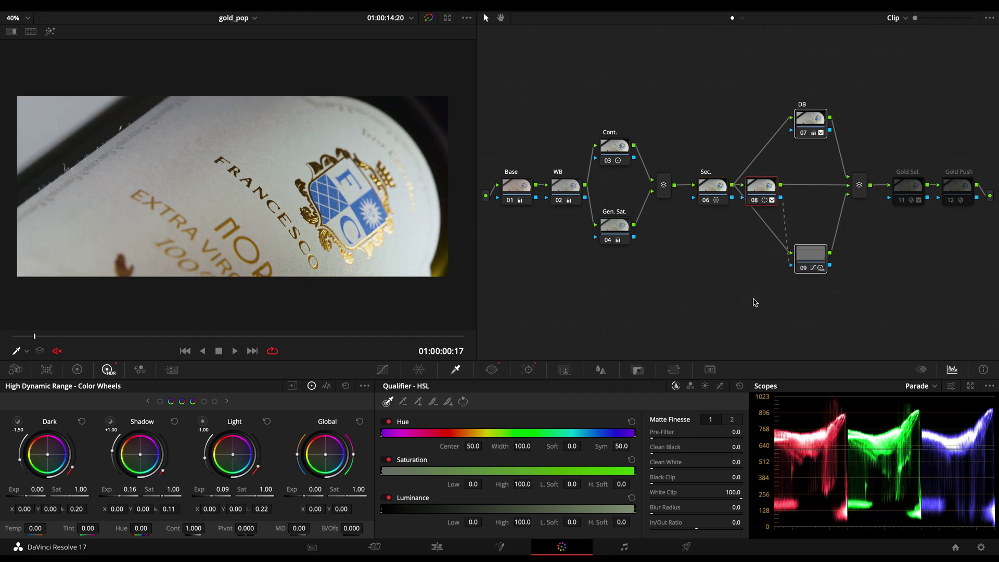
mouse_move(41, 339)
mouse_down()
mouse_move(70, 333)
mouse_move(35, 331)
mouse_up()
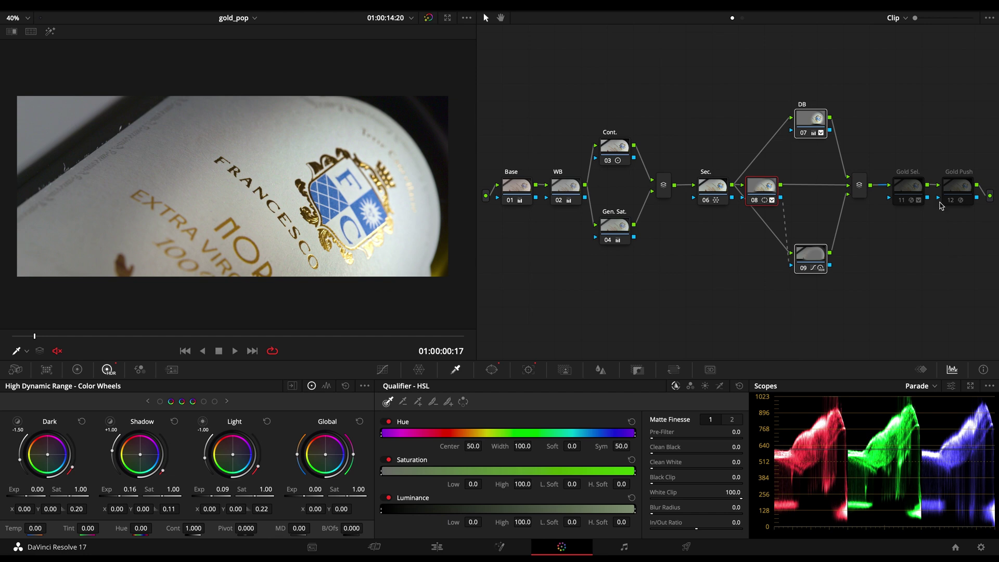
- Enlarge and pan the node graph, then place Gold Sel. above and Gold Push below-left
click(934, 17)
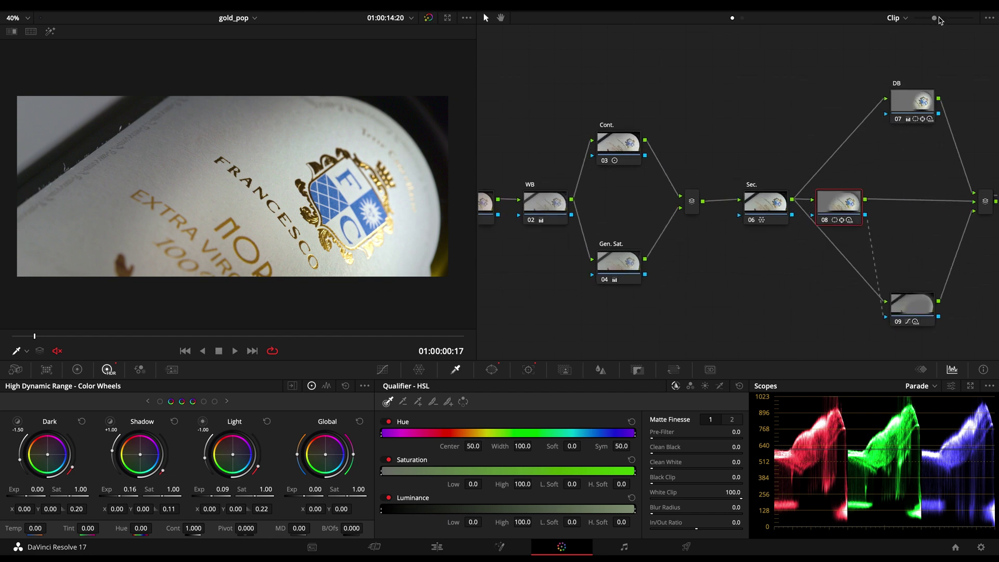
click(502, 20)
drag(609, 73, 415, 27)
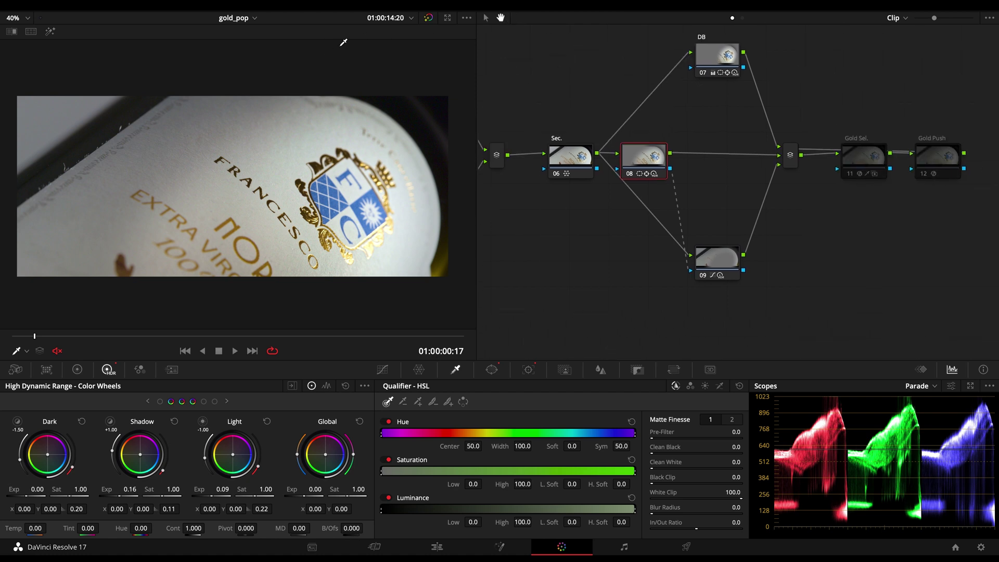
drag(875, 163, 850, 81)
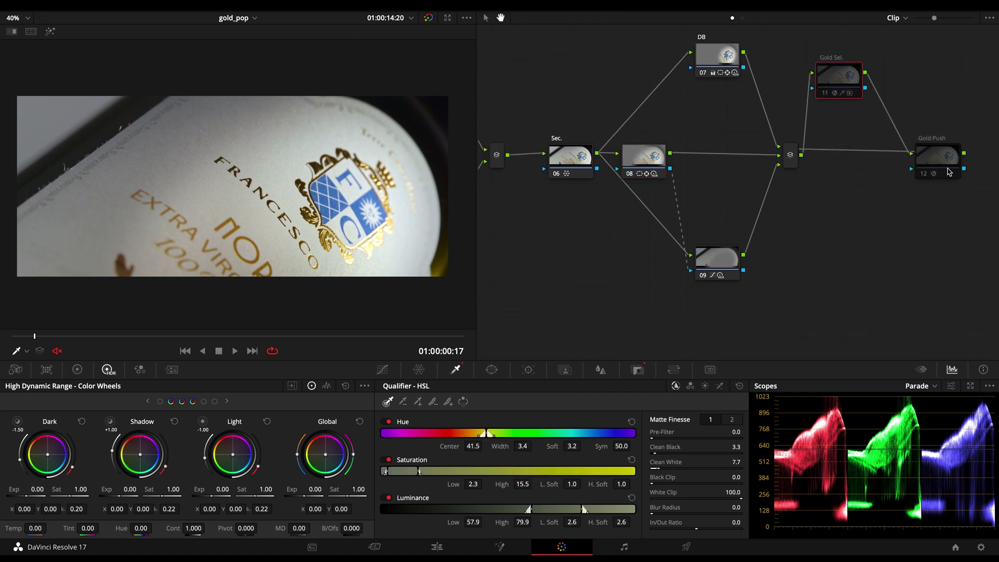
drag(944, 161, 874, 232)
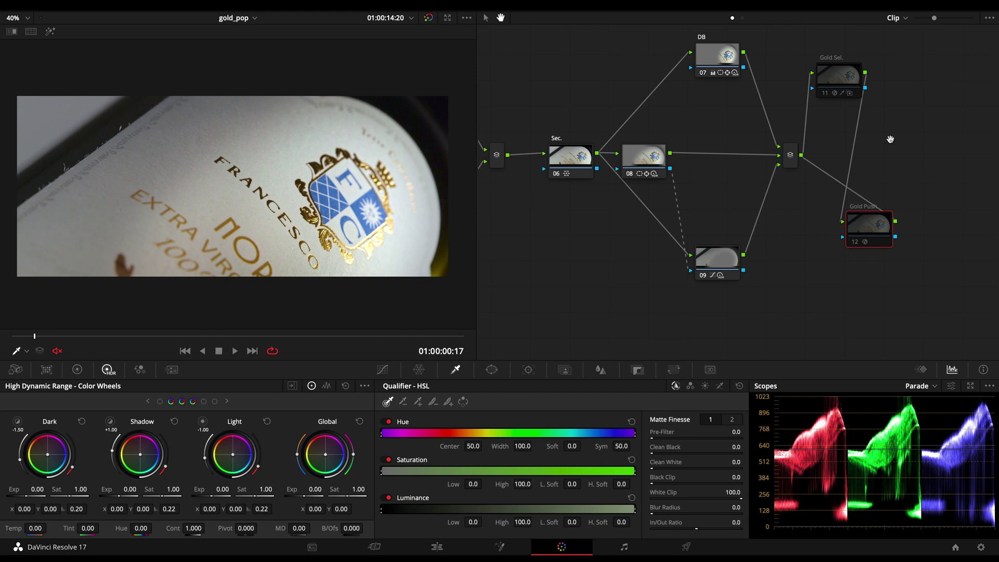
mouse_move(874, 230)
mouse_down()
mouse_move(859, 215)
mouse_move(844, 243)
mouse_up()
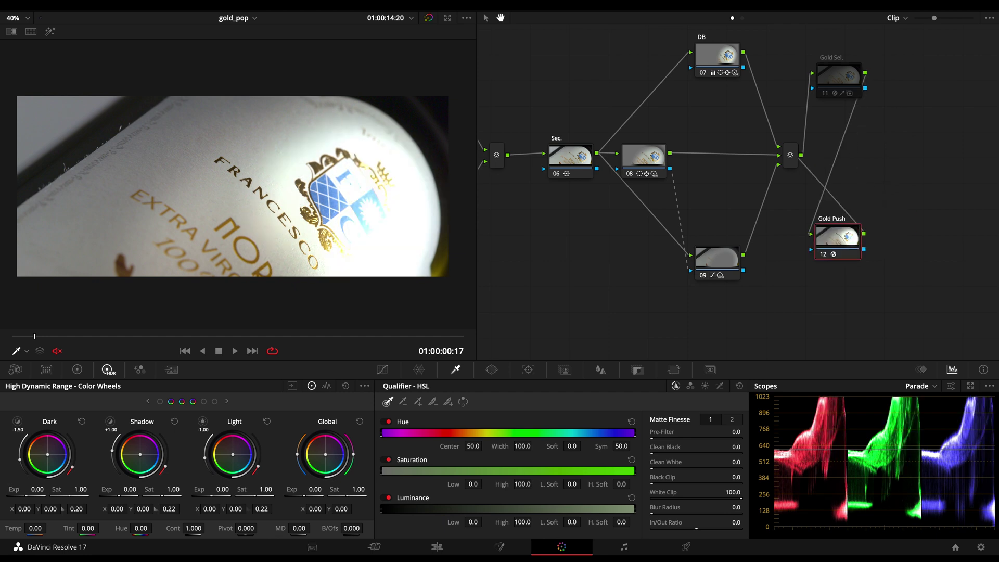
- Set the Glow Shine Threshold to 0.983 and narrow its Spread to 0.012
click(909, 6)
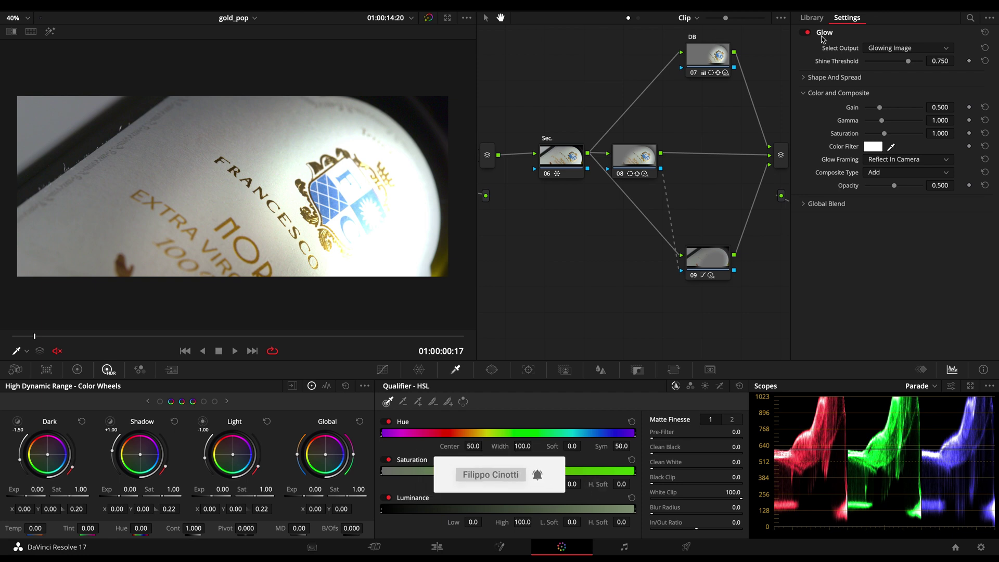
mouse_move(909, 62)
mouse_down()
mouse_move(900, 62)
mouse_move(928, 67)
mouse_move(910, 63)
mouse_move(921, 65)
mouse_up()
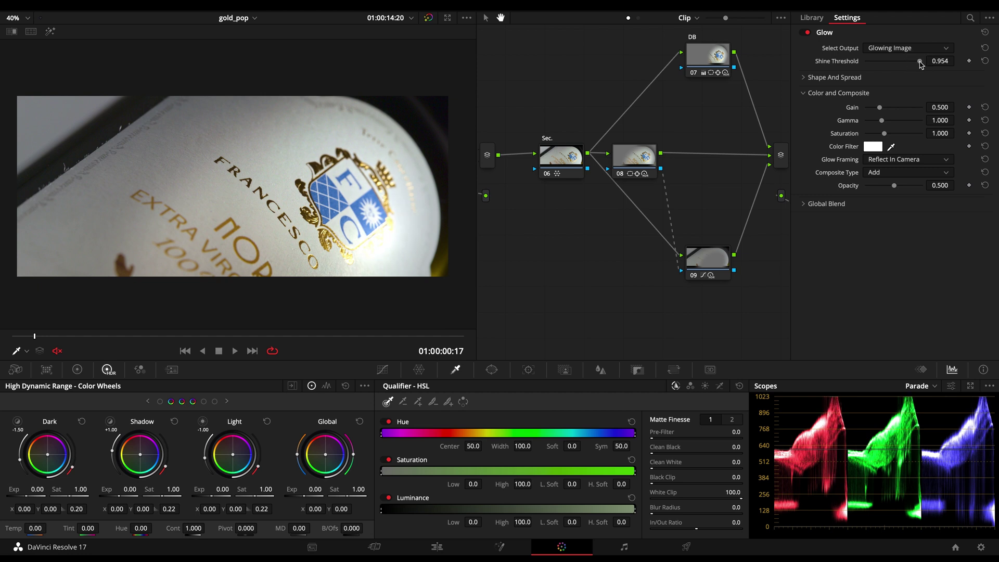
click(809, 77)
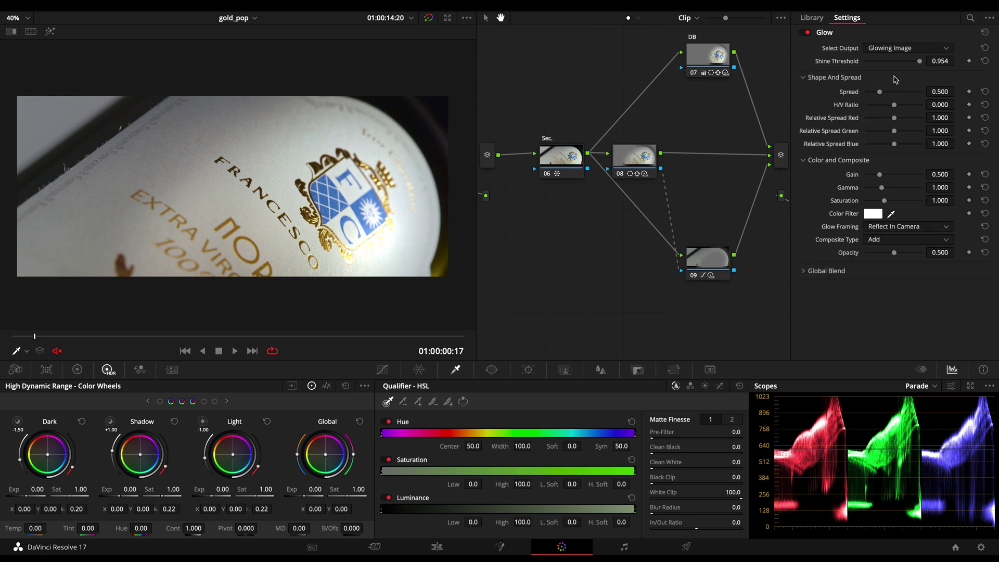
drag(946, 61, 976, 70)
drag(946, 92, 705, 89)
drag(945, 92, 909, 89)
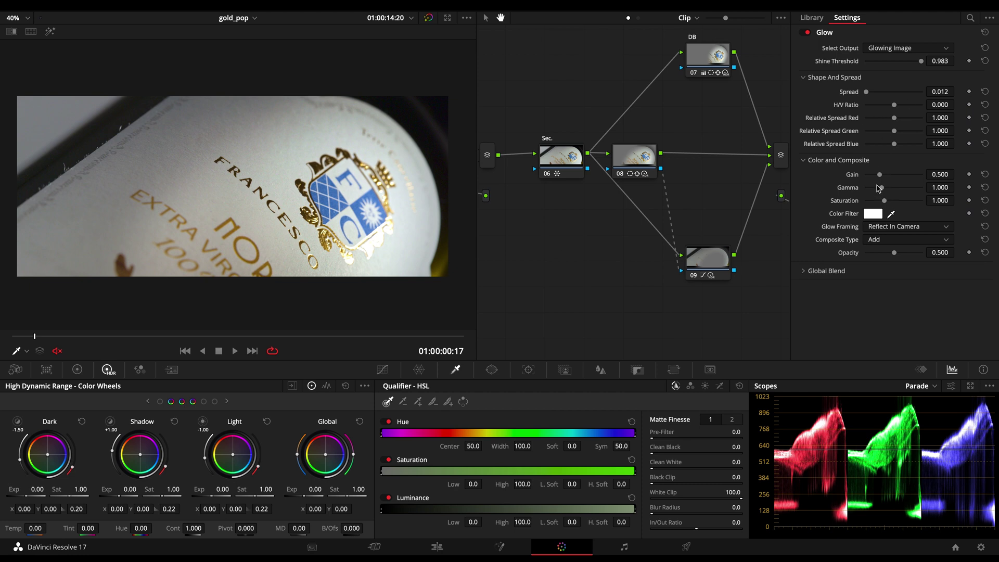
- Lower the Glow Gain, zero its saturation, set Gamma 0.56 and H/V Ratio -0.339
click(873, 177)
mouse_move(871, 177)
mouse_down()
mouse_move(870, 201)
mouse_move(856, 201)
mouse_move(869, 191)
mouse_up()
click(873, 189)
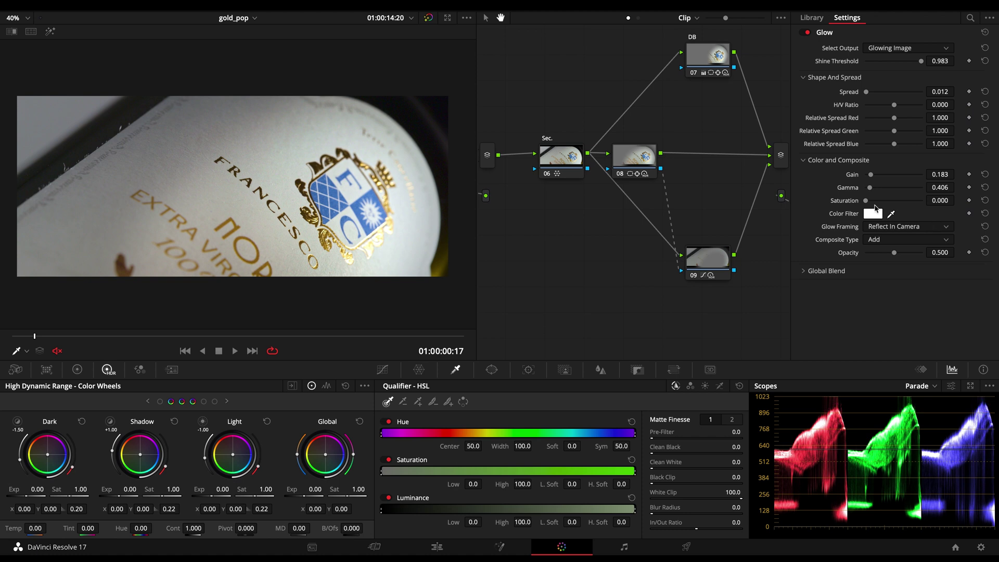
drag(873, 190, 876, 190)
mouse_move(876, 188)
mouse_down()
mouse_move(887, 187)
mouse_move(873, 188)
mouse_move(870, 176)
mouse_up()
mouse_move(893, 107)
mouse_down()
mouse_move(867, 103)
mouse_move(884, 103)
mouse_up()
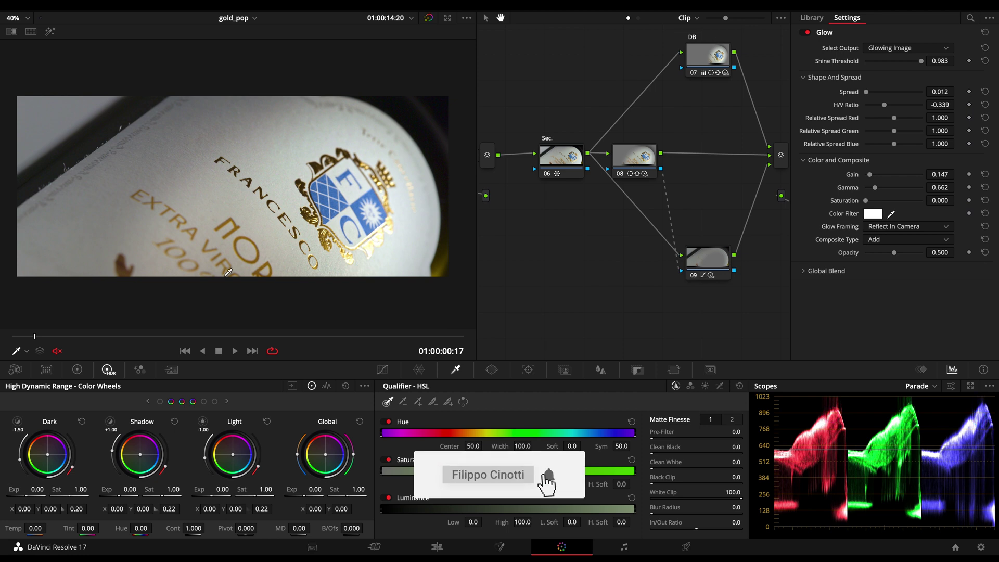
mouse_move(43, 340)
mouse_down()
mouse_move(54, 335)
mouse_move(34, 337)
mouse_up()
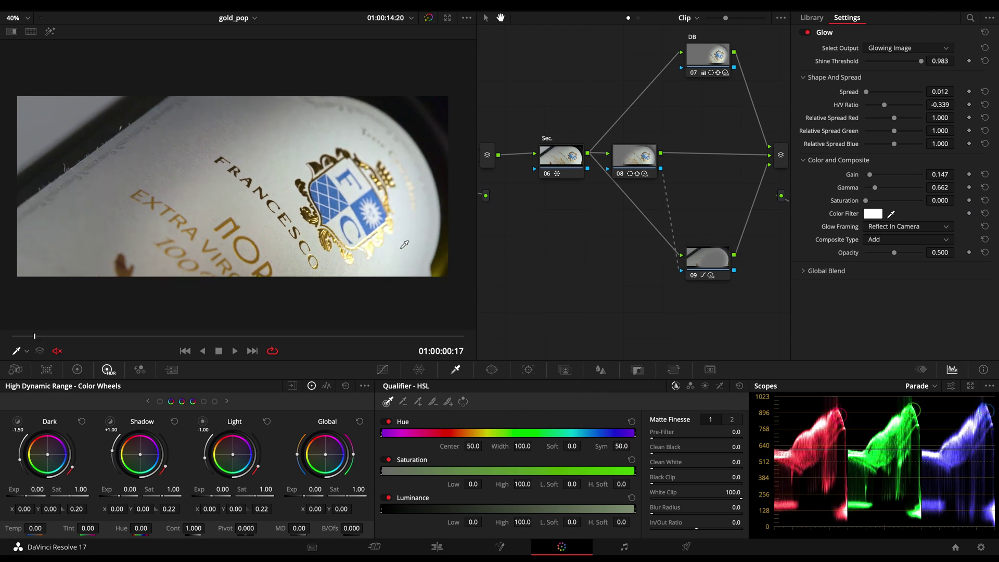
- Close the effect settings, reposition Gold Push and Gold Sel., and preview the gold qualifier key
click(847, 18)
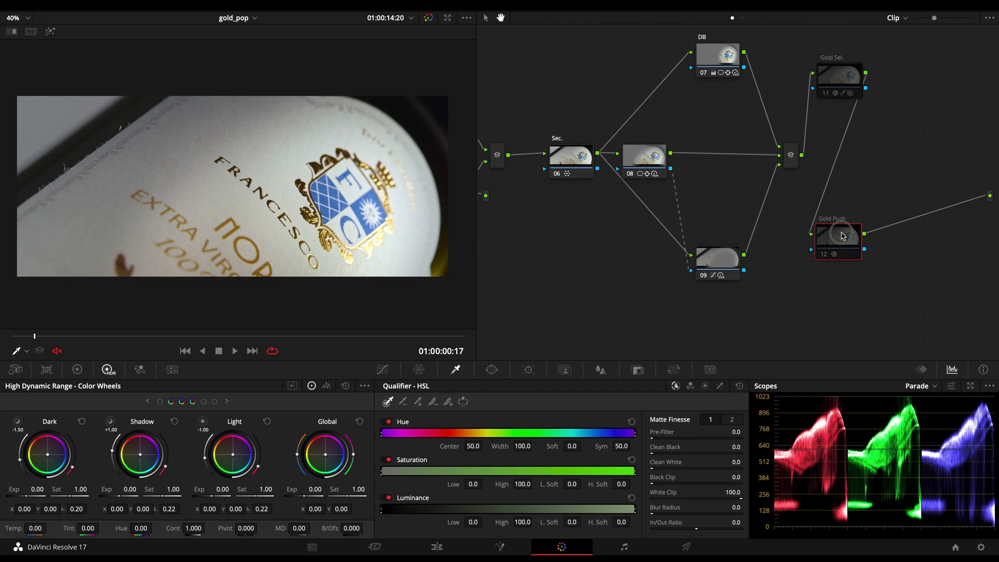
drag(842, 232, 895, 232)
click(842, 79)
drag(842, 79, 892, 118)
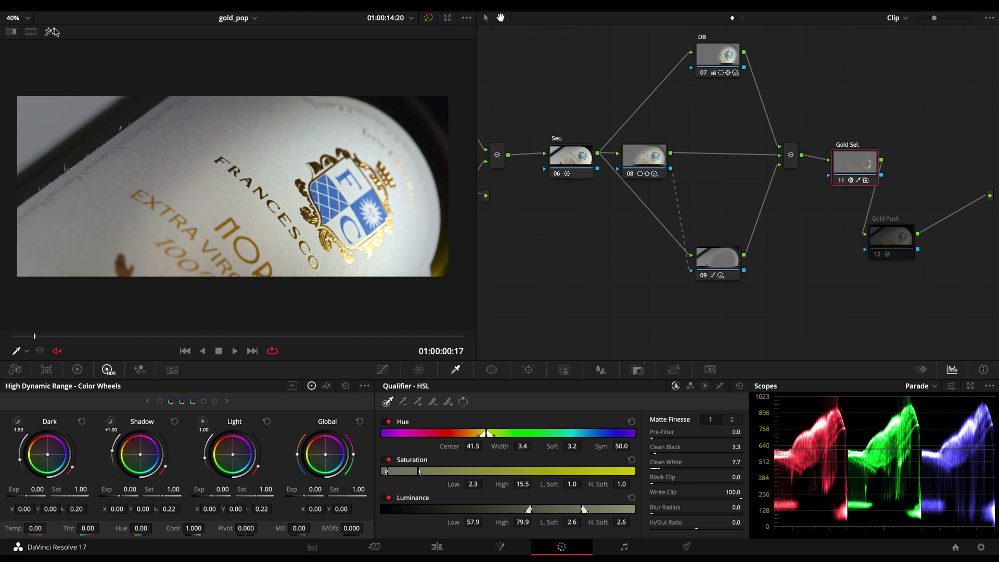
click(54, 31)
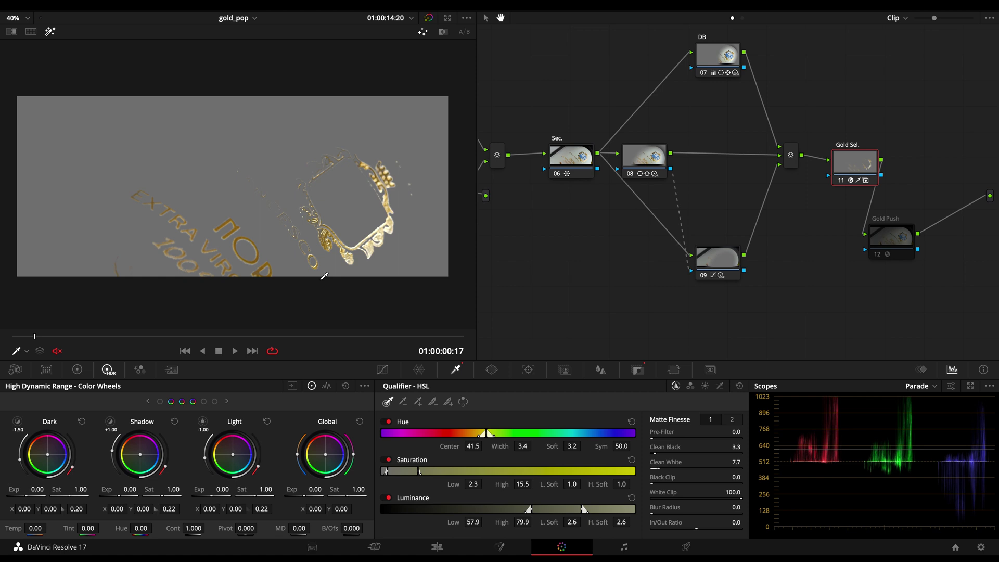
click(50, 31)
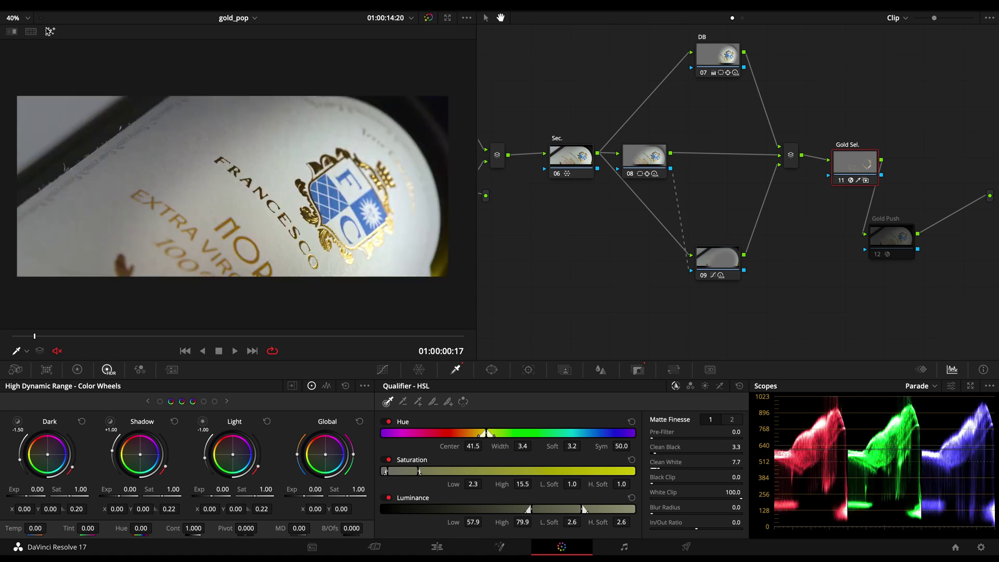
- Enable Glow with Shine Threshold 0.762 and Spread 0.055, and view the image at 100%
click(927, 13)
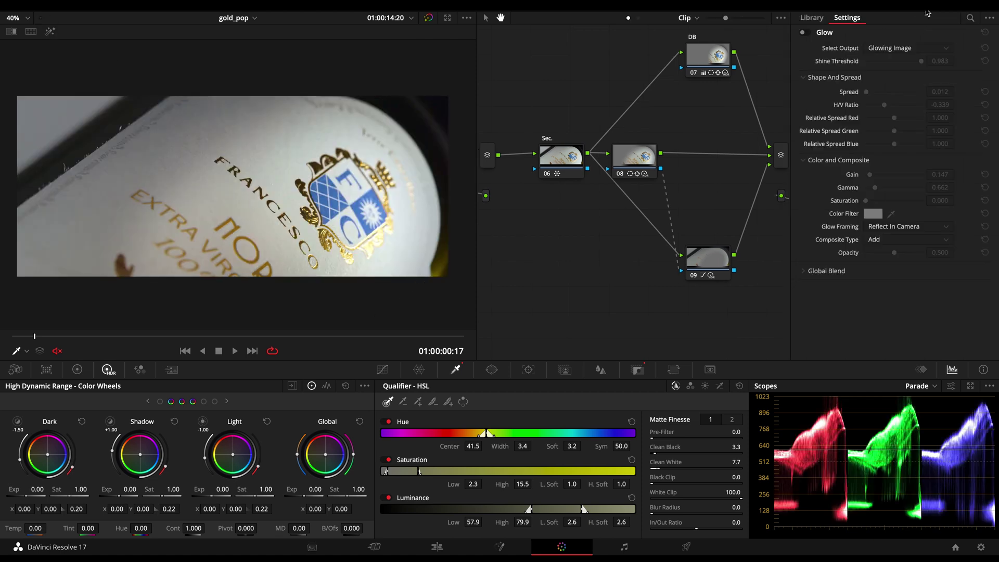
click(803, 32)
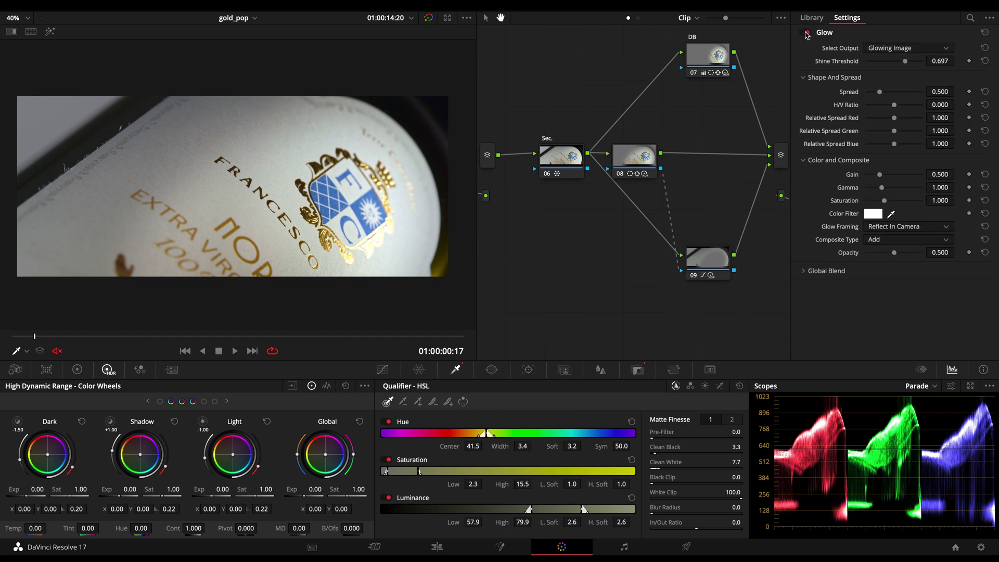
mouse_move(904, 62)
mouse_down()
mouse_move(918, 62)
mouse_move(895, 62)
mouse_move(910, 62)
mouse_up()
drag(882, 92, 869, 92)
click(18, 18)
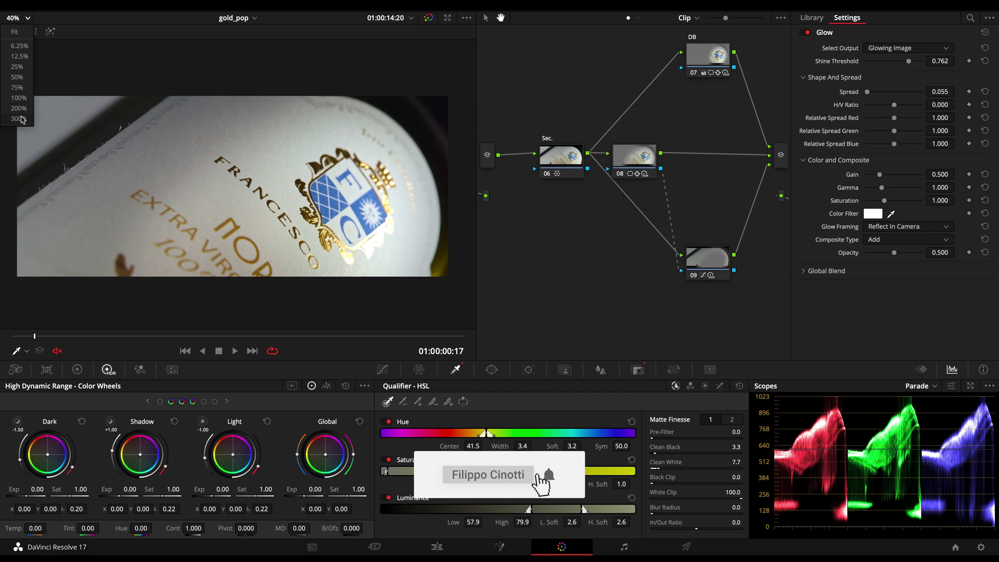
click(18, 97)
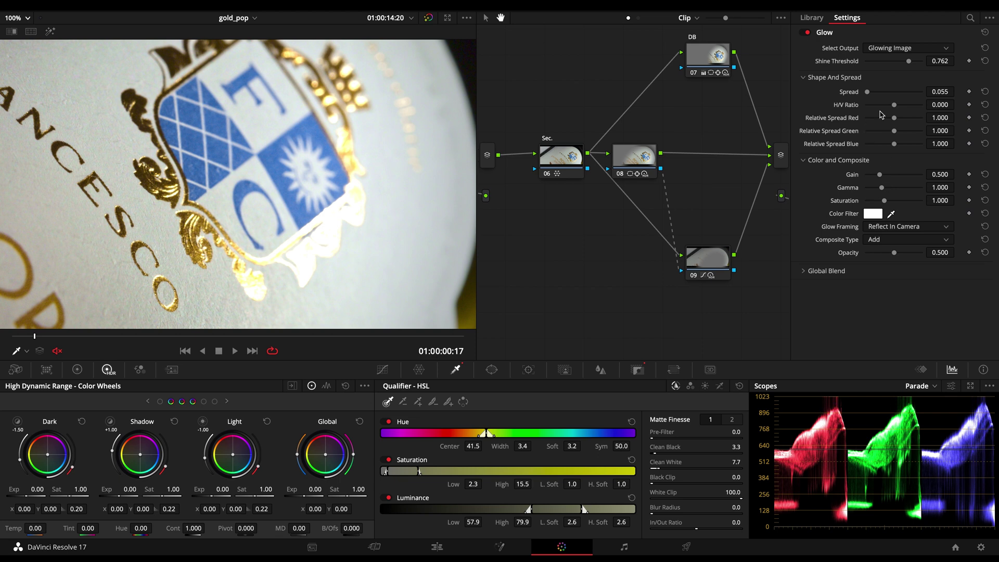
- Set Glow Spread 0.367, H/V Ratio -0.523, Shine Threshold 0.706 and Gain 0.128
mouse_move(869, 93)
mouse_down()
mouse_move(888, 91)
mouse_move(865, 93)
mouse_move(877, 92)
mouse_up()
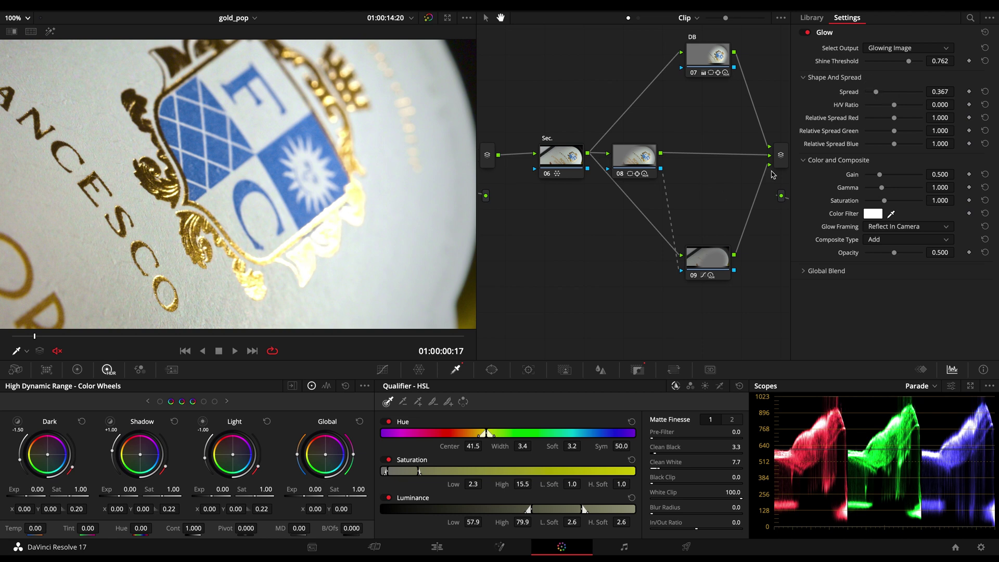
drag(889, 107, 879, 104)
mouse_move(908, 61)
mouse_down()
mouse_move(921, 63)
mouse_move(894, 62)
mouse_move(906, 63)
mouse_up()
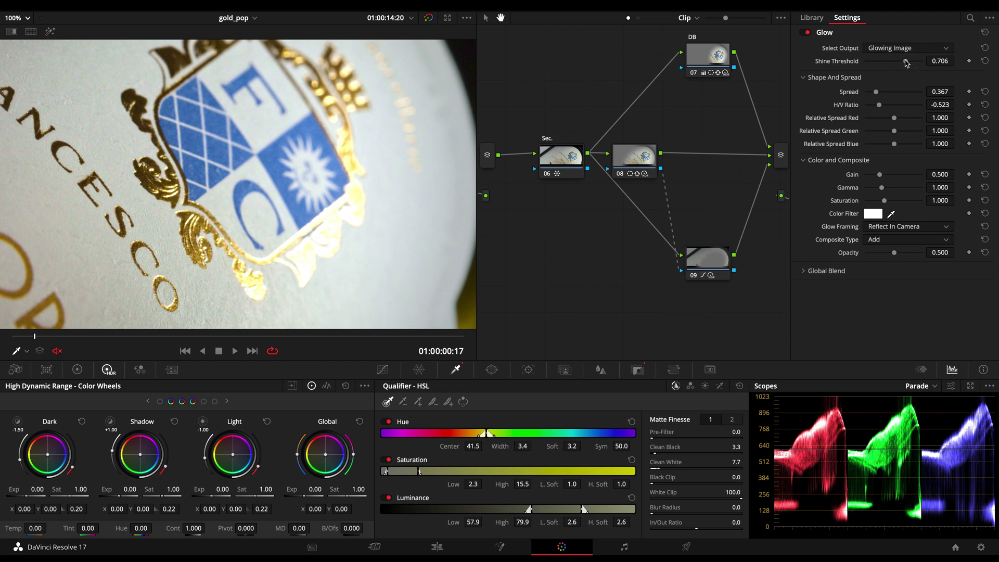
drag(878, 176, 872, 203)
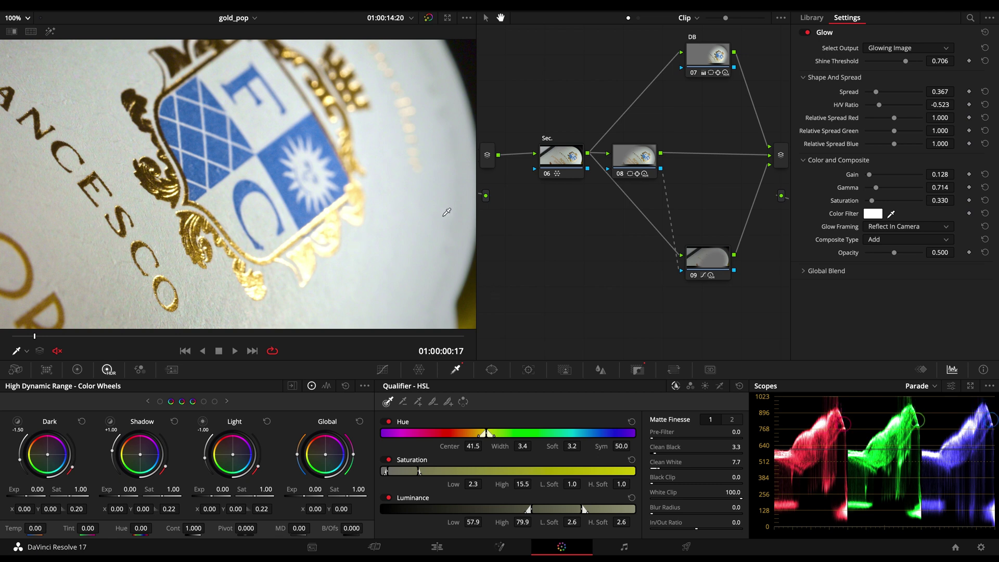
- Zoom the viewer, fit the whole frame, and step forward to frame 01:00:00:19
scroll(447, 211, up, 2)
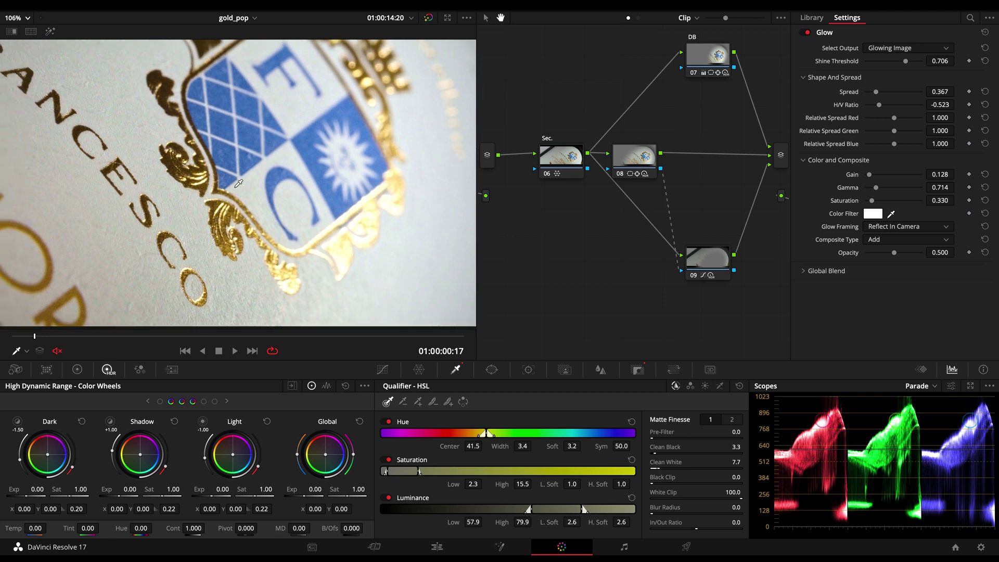
scroll(406, 256, down, 2)
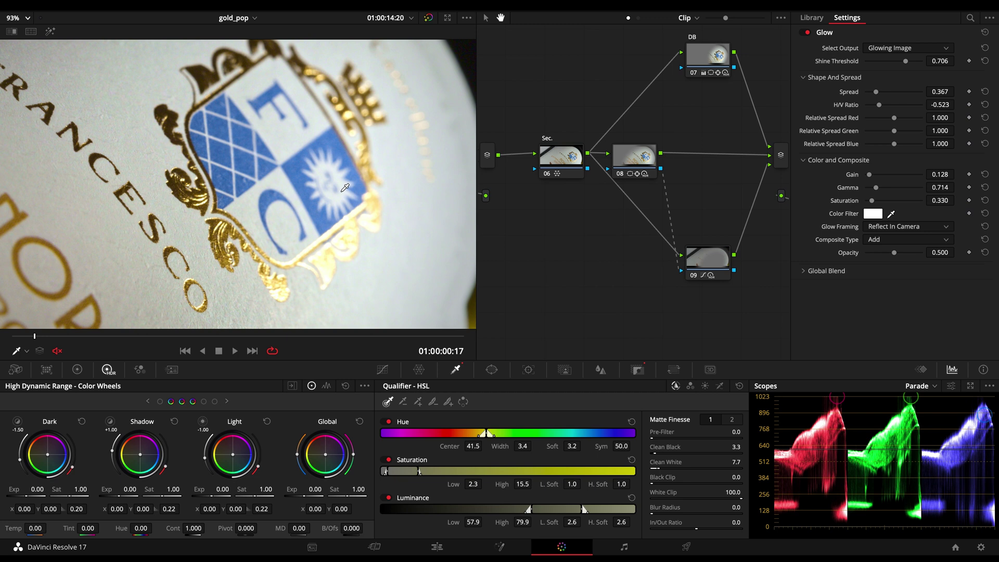
click(16, 19)
click(16, 33)
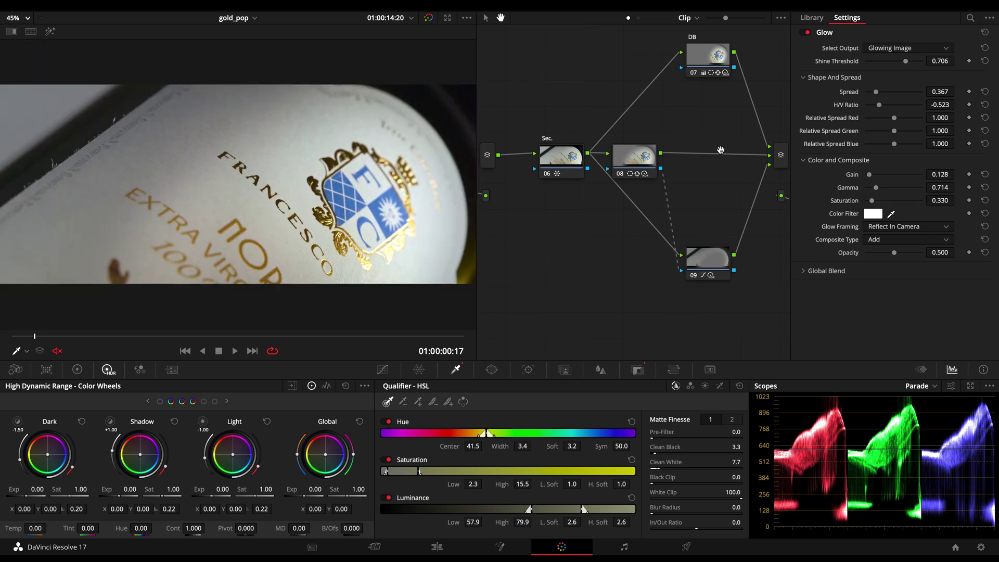
mouse_move(24, 341)
mouse_down()
mouse_move(88, 335)
mouse_move(28, 338)
mouse_move(37, 338)
mouse_up()
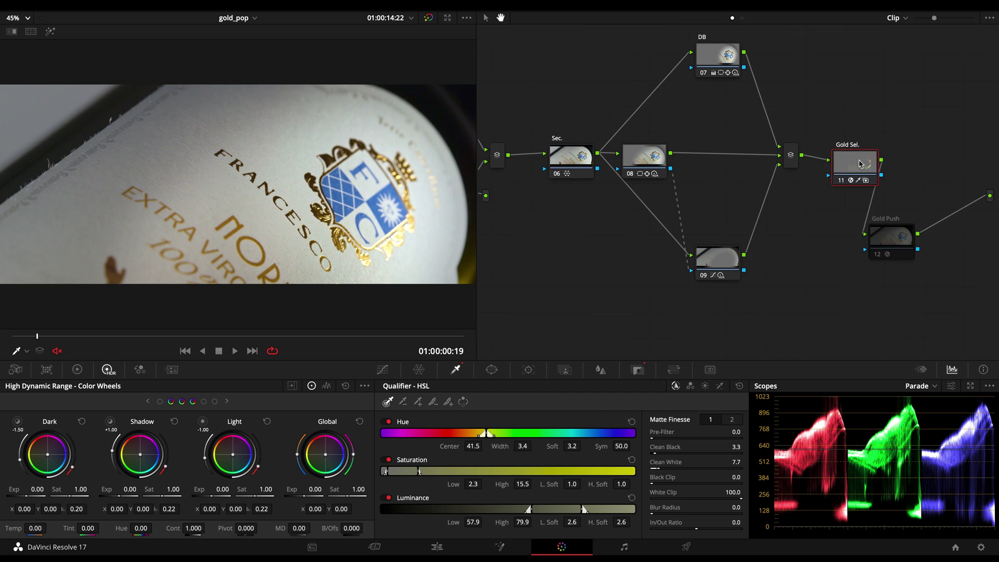
- Select Gold Push and set its Glow Shine Threshold 0.835, Spread 0.642, H/V Ratio -0.321
click(891, 237)
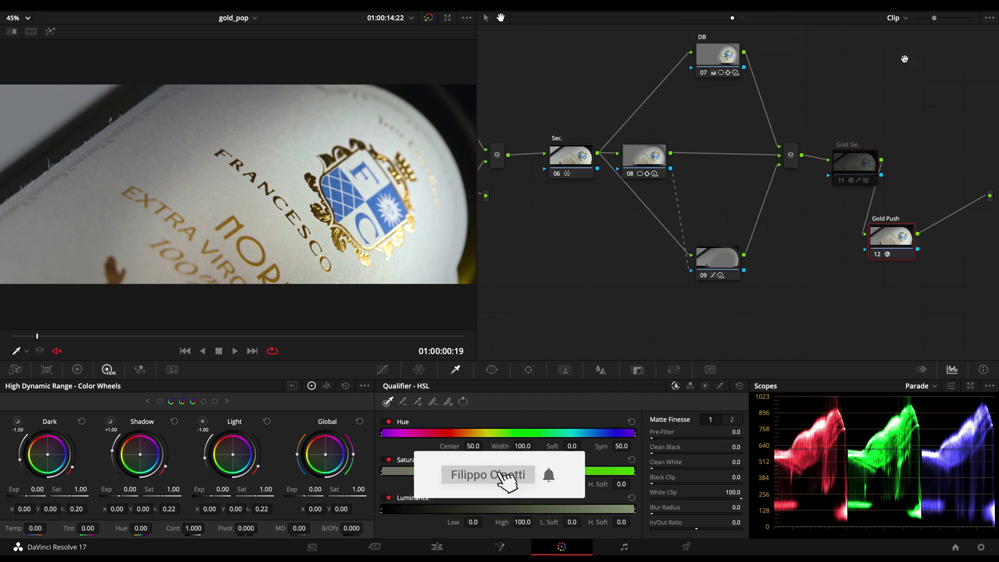
click(918, 9)
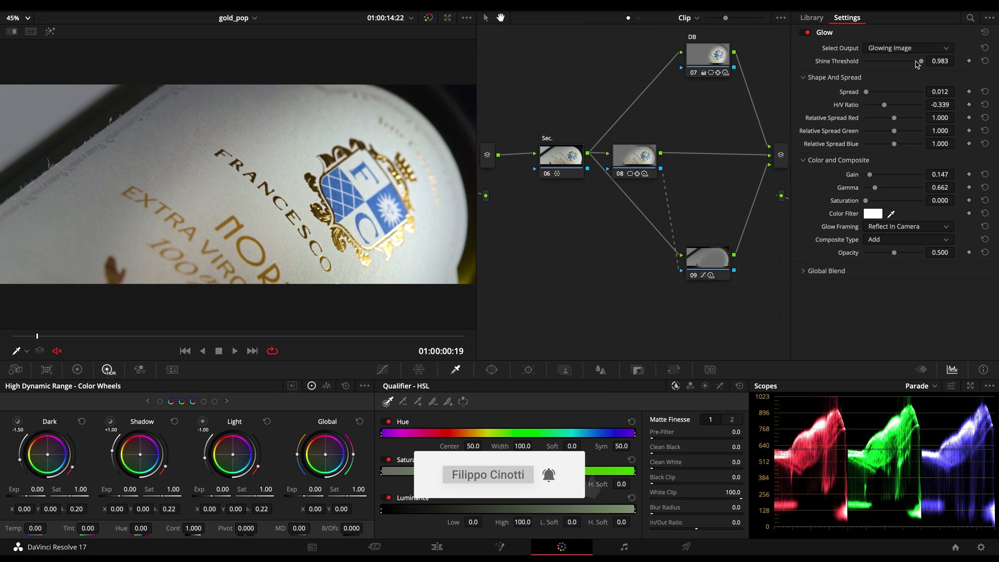
mouse_move(917, 63)
mouse_down()
mouse_move(905, 63)
mouse_move(914, 63)
mouse_up()
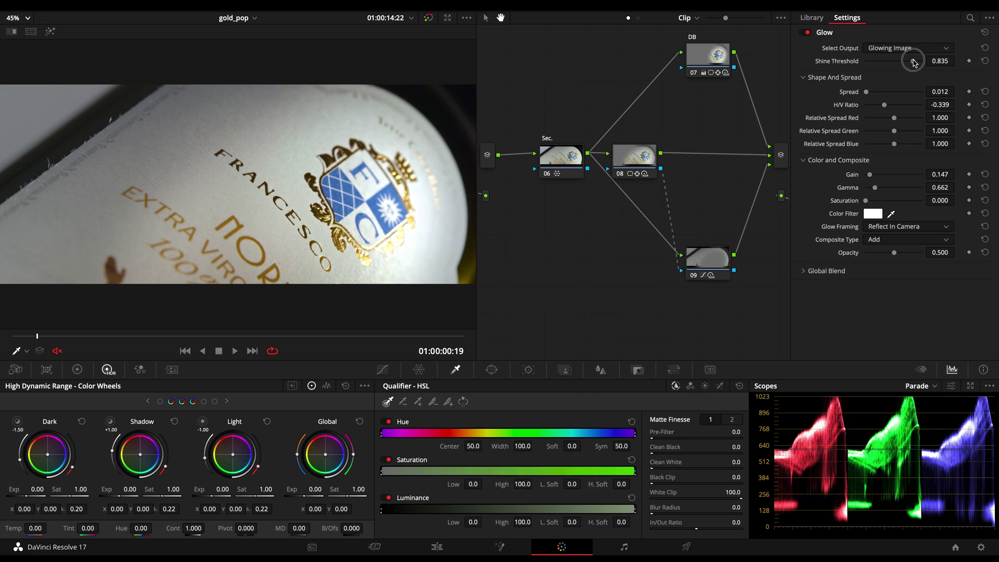
drag(866, 92, 887, 109)
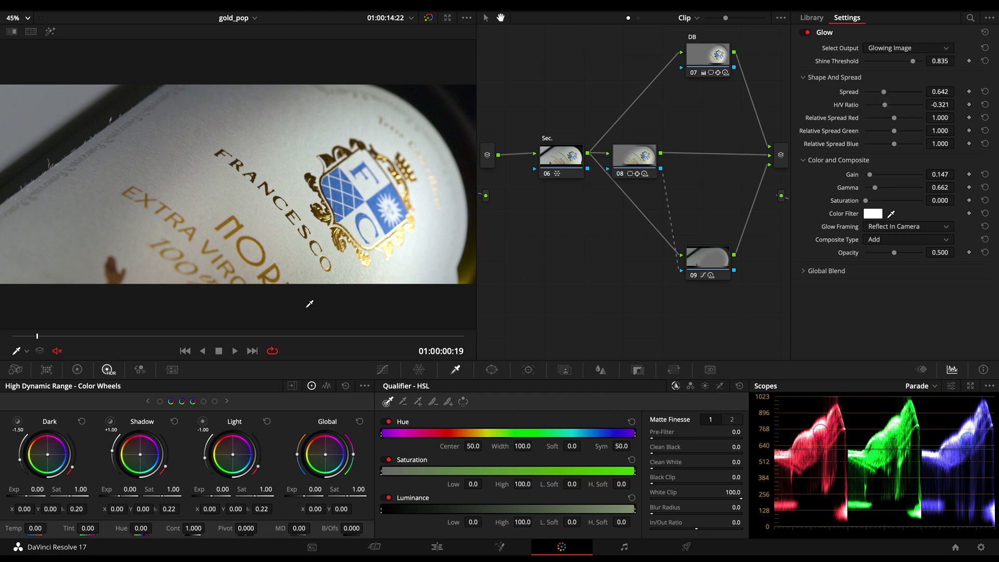